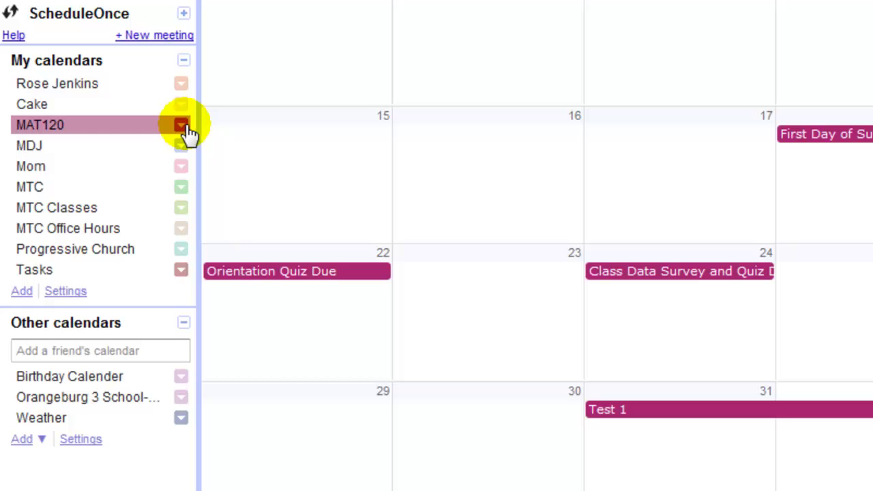
Make the MAT120 calendar public in its sharing settings and save, accepting that all events become visible to everyone
left_click(182, 127)
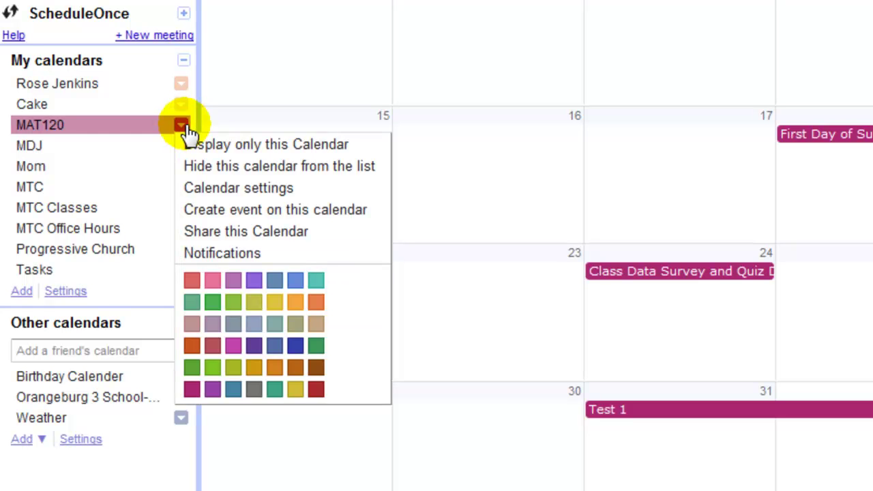
left_click(218, 193)
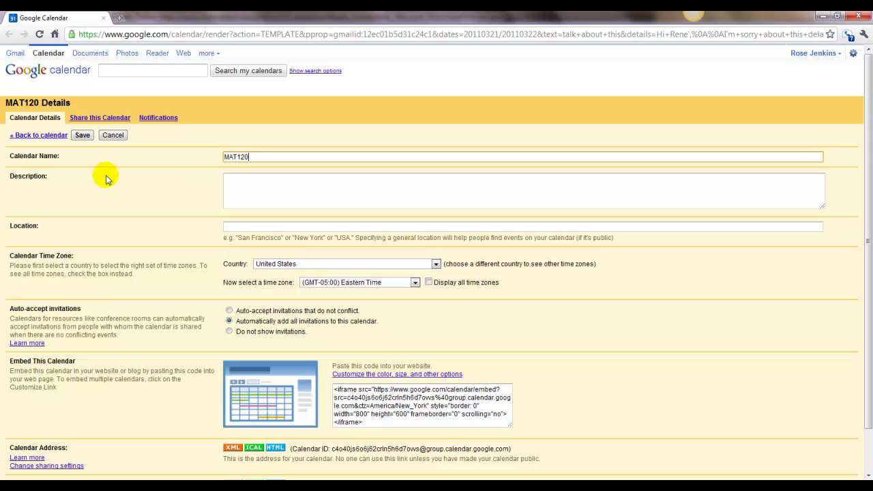
left_click(103, 118)
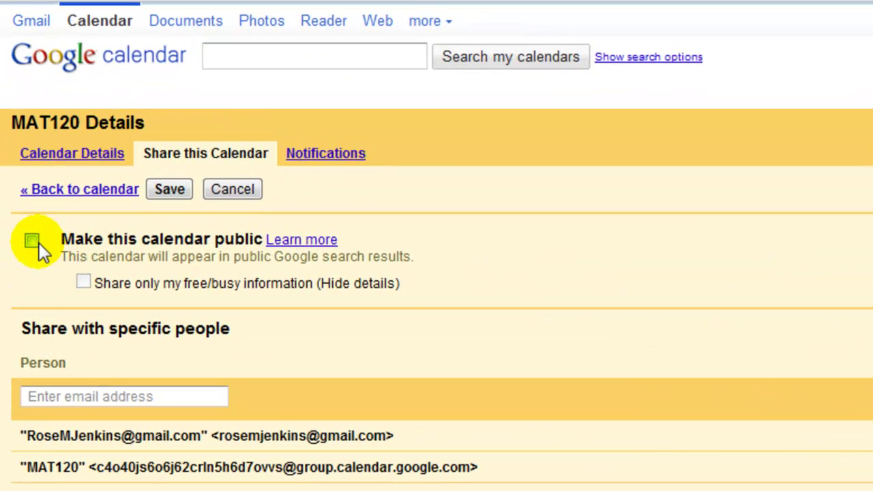
left_click(34, 241)
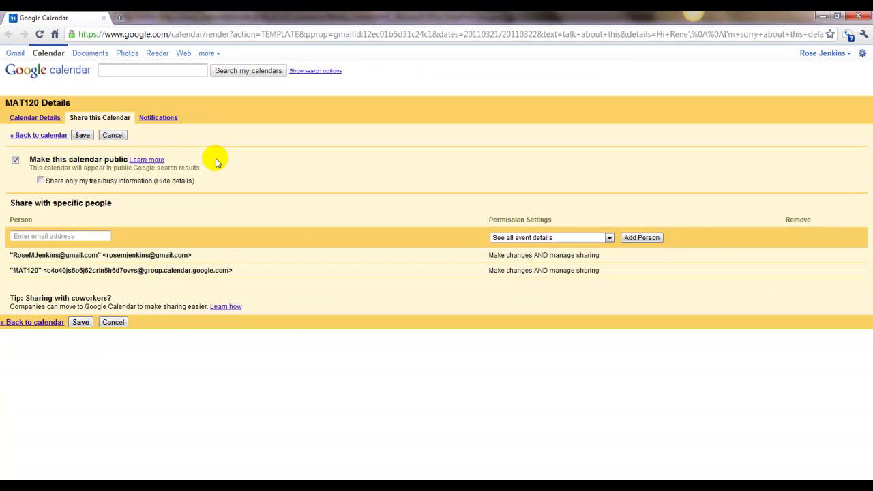
left_click(84, 135)
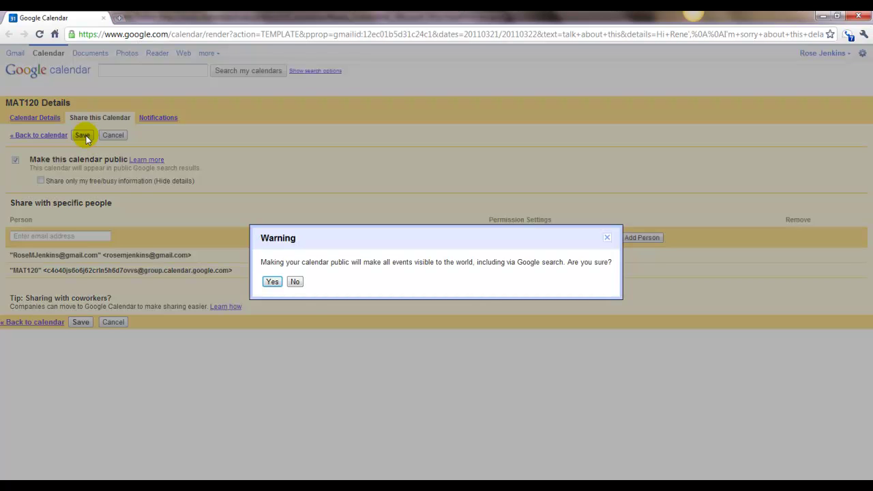
left_click(272, 283)
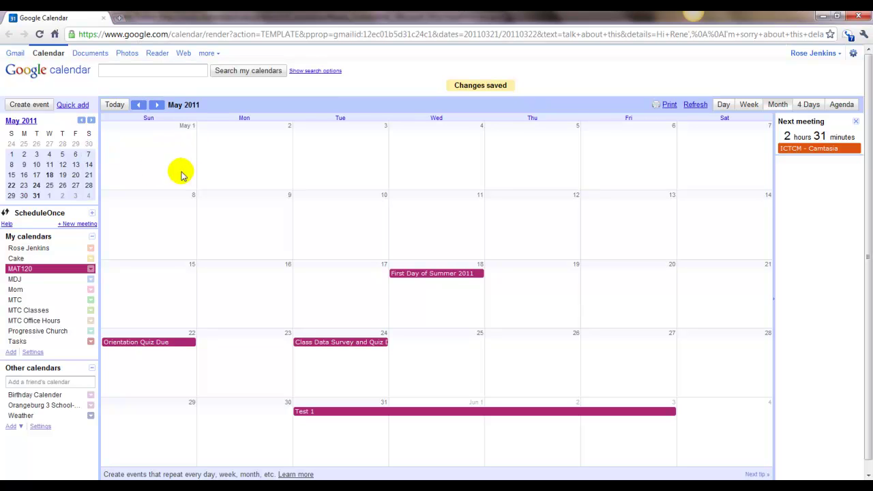
Open the MAT120 calendar's public HTML page from its calendar settings and advance it to June 2011
left_click(90, 269)
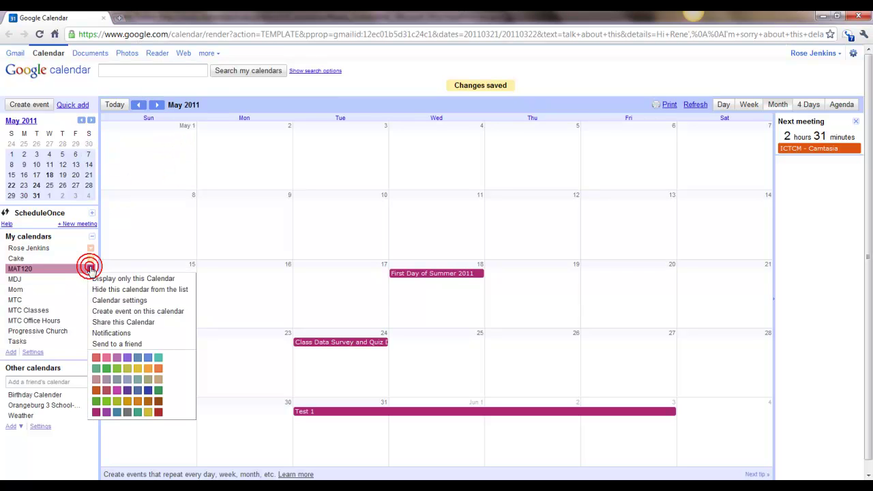
left_click(102, 300)
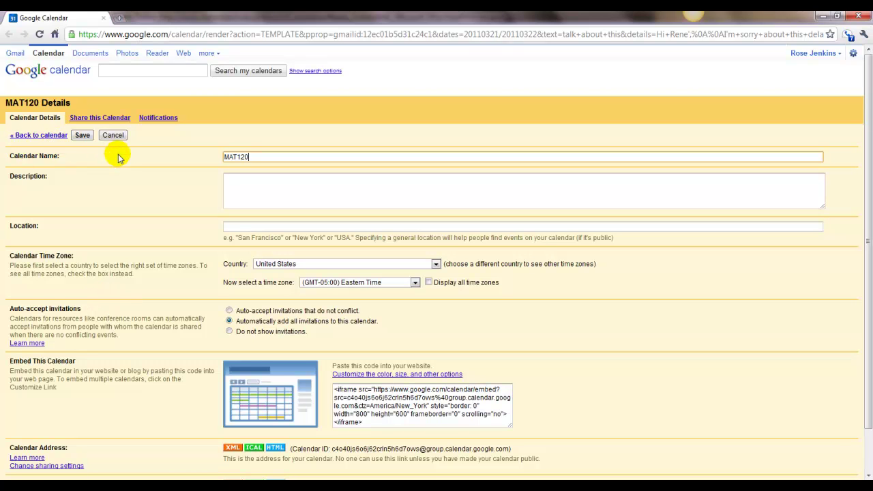
scroll(127, 213, "down", 1)
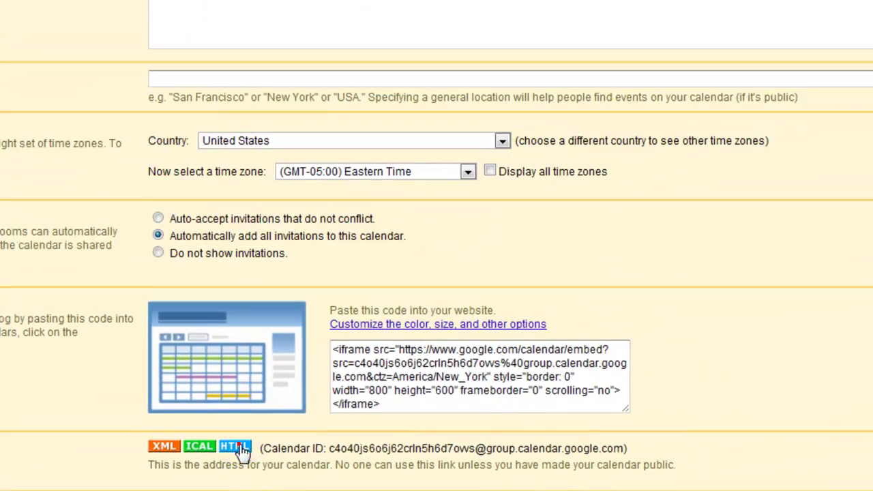
left_click(461, 398)
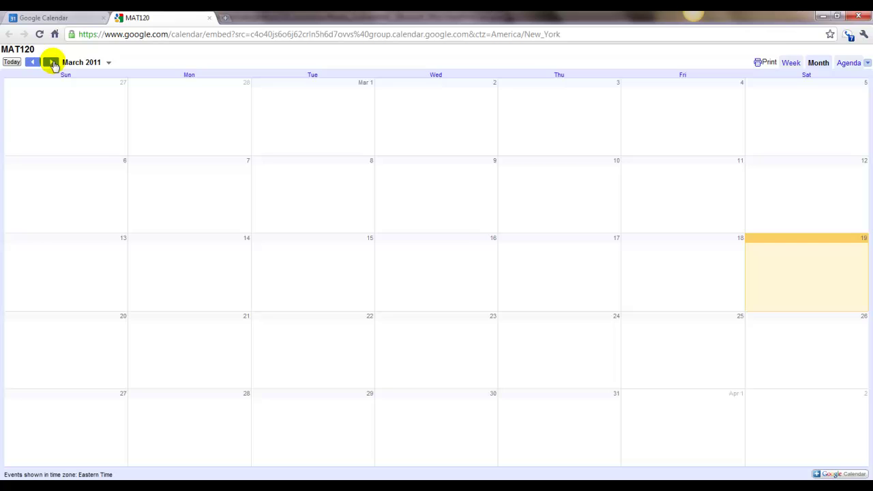
left_click(52, 62)
left_click(53, 62)
left_click(53, 62)
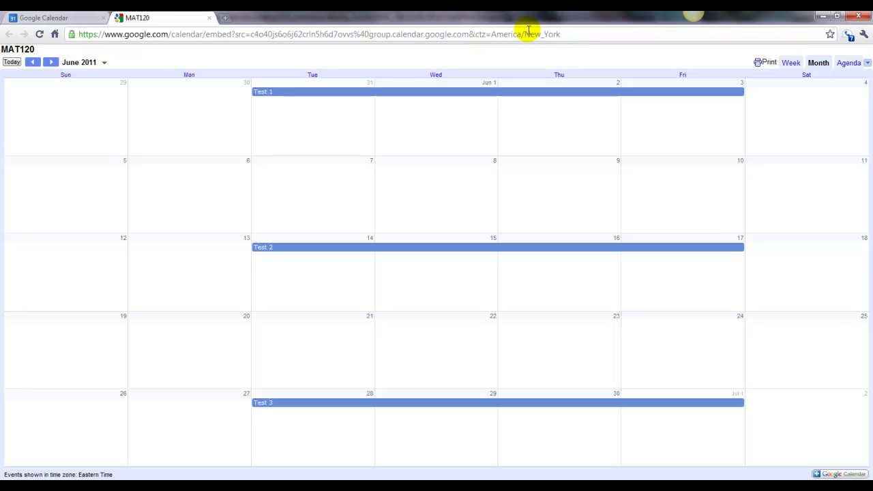
Select the public calendar page's full web address, and close the page and the Calendar Address dialog
left_click(342, 39)
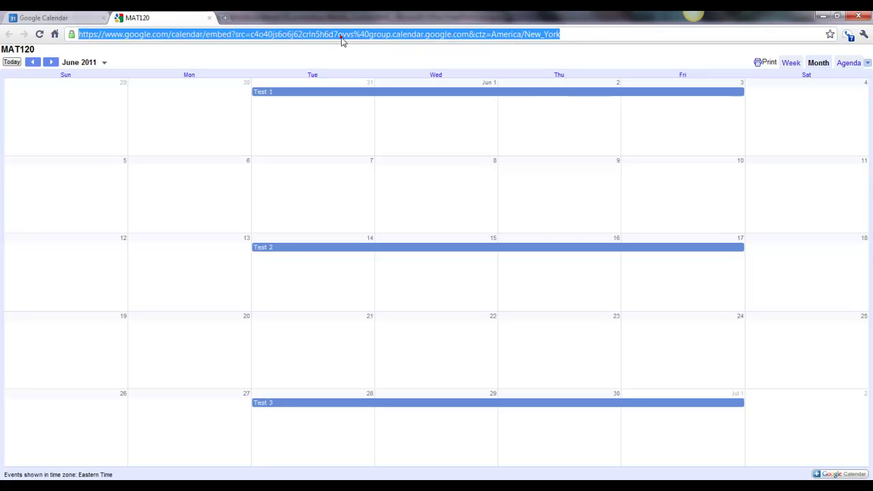
left_click(210, 18)
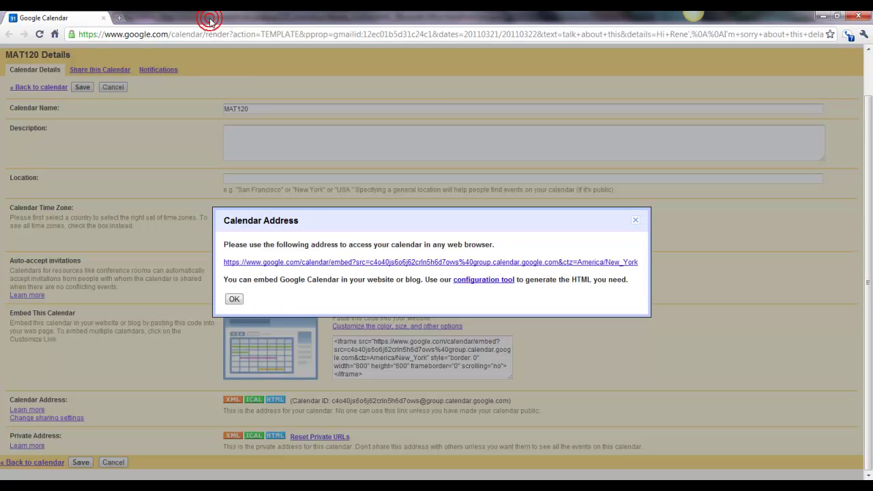
left_click(233, 299)
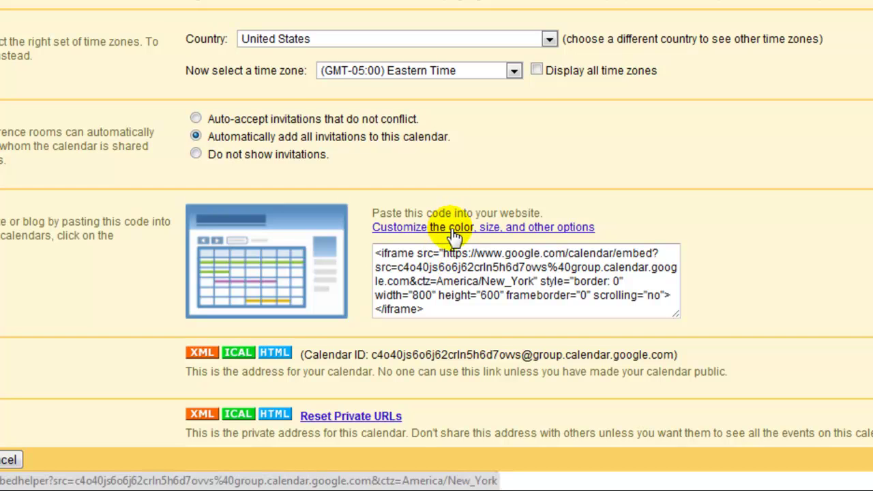
Open the color, size and other embed options for MAT120, review the calendars to display, and update the HTML
left_click(453, 234)
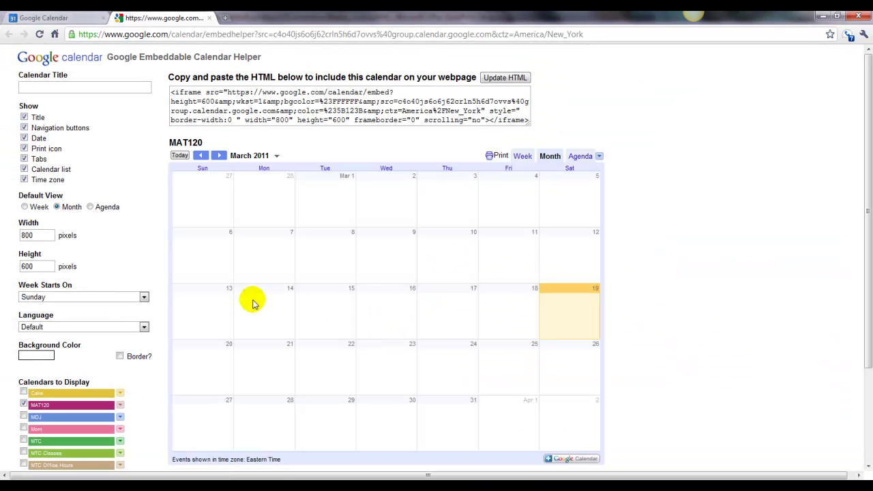
scroll(164, 334, "down", 3)
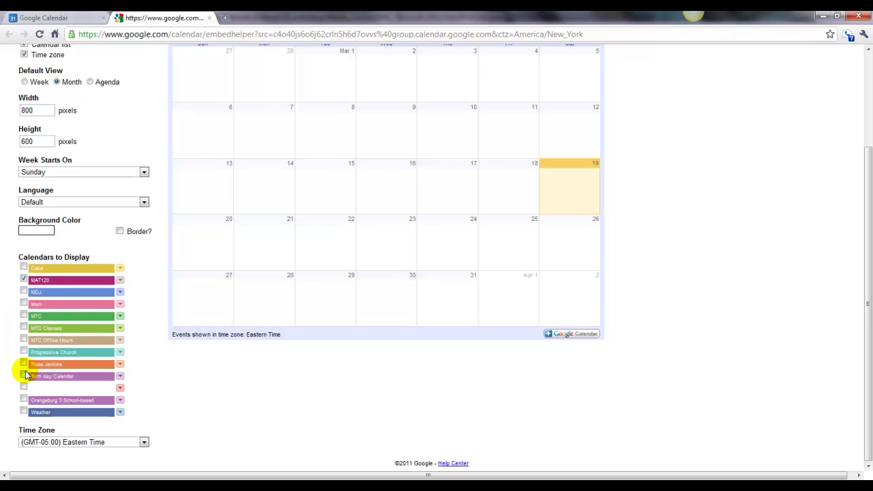
scroll(146, 369, "up", 3)
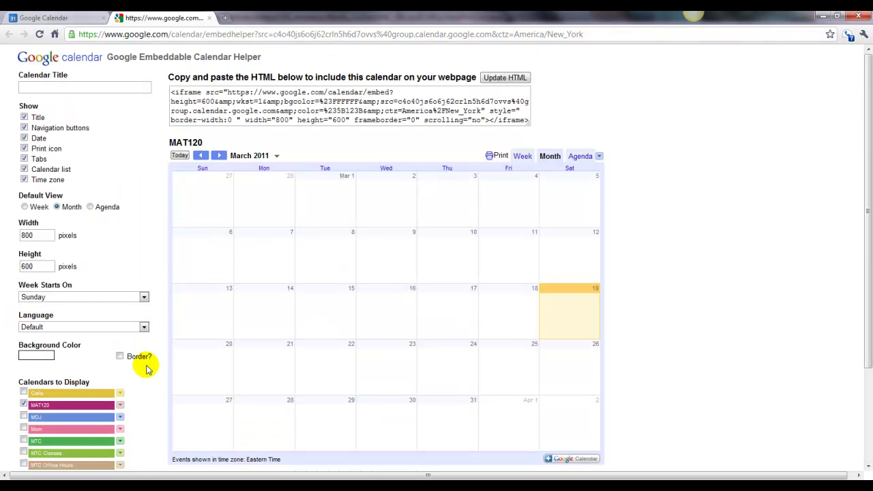
left_click(509, 81)
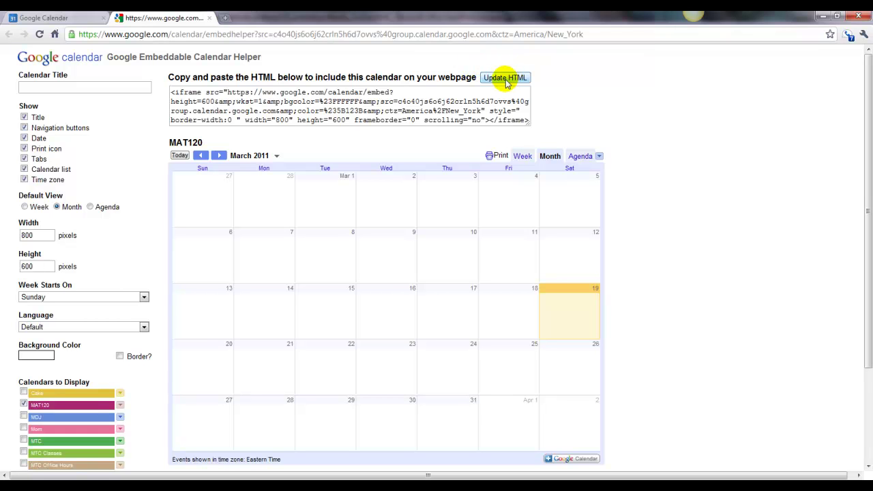
Copy the complete iframe embed code from the Google Embeddable Calendar Helper
left_click(526, 121)
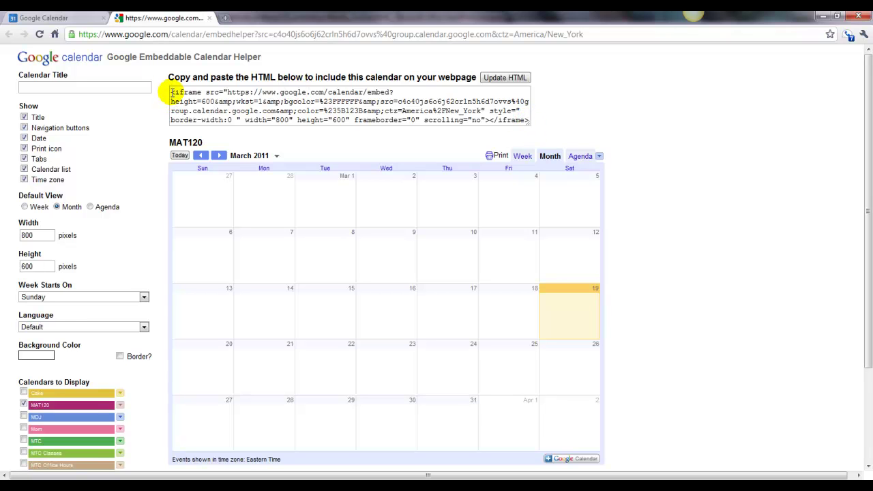
left_click_drag(172, 92, 293, 110)
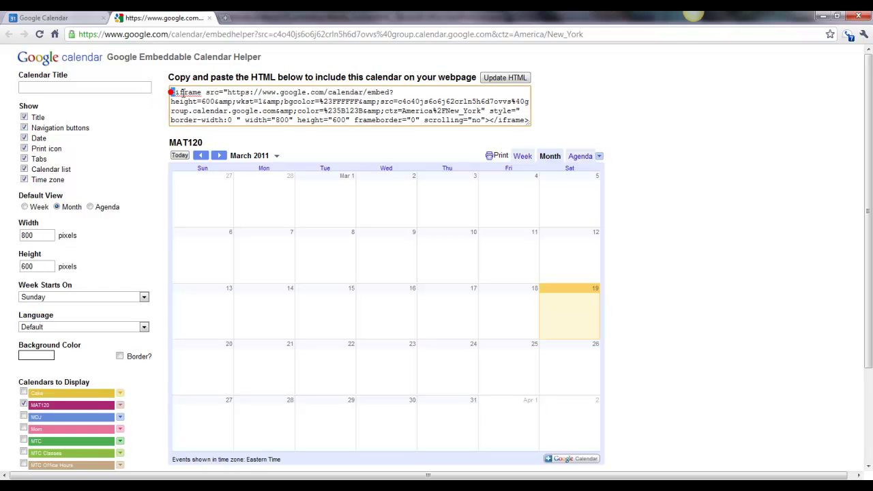
left_click_drag(171, 92, 366, 128)
key("ctrl+c")
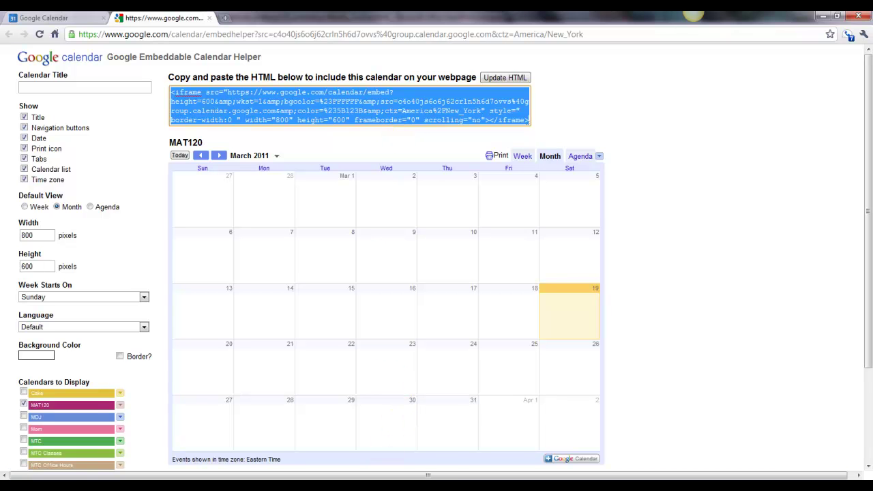
Switch to SharePoint Designer, paste the calendar embed code below the intro paragraph in the code of Weekly_Outline.html, and save the page
left_click(386, 430)
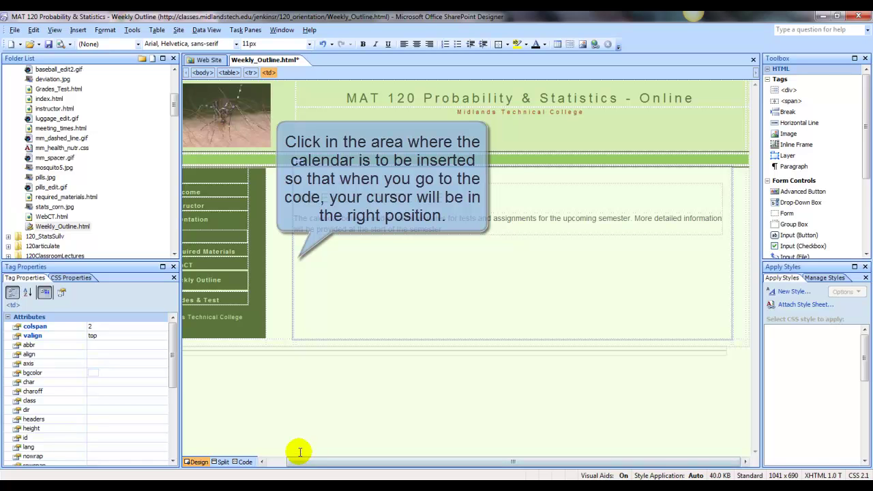
left_click(244, 463)
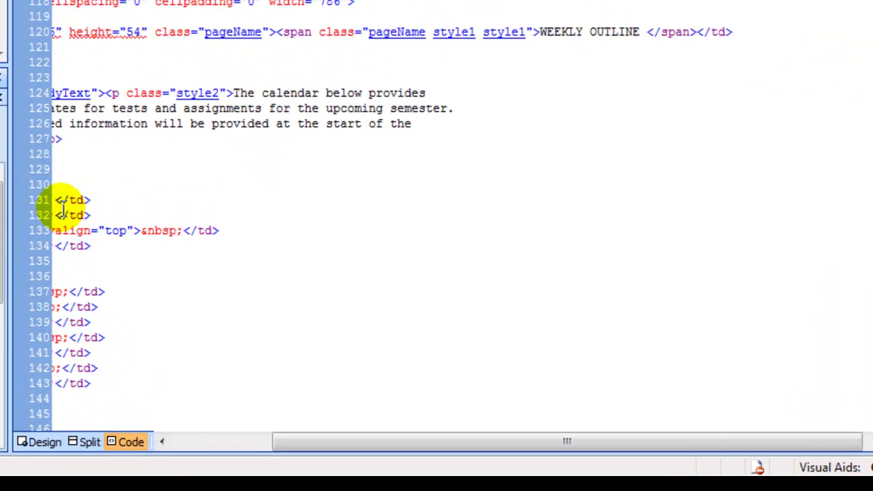
key("ctrl+v")
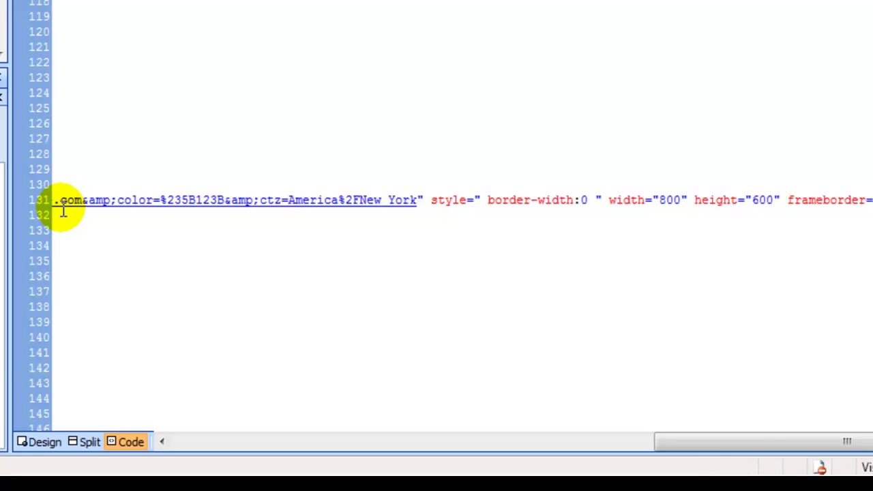
left_click(51, 442)
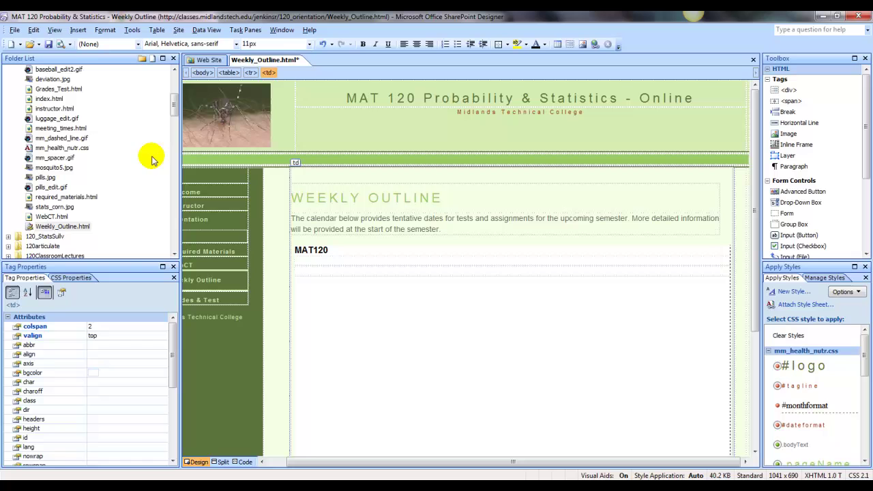
left_click(48, 44)
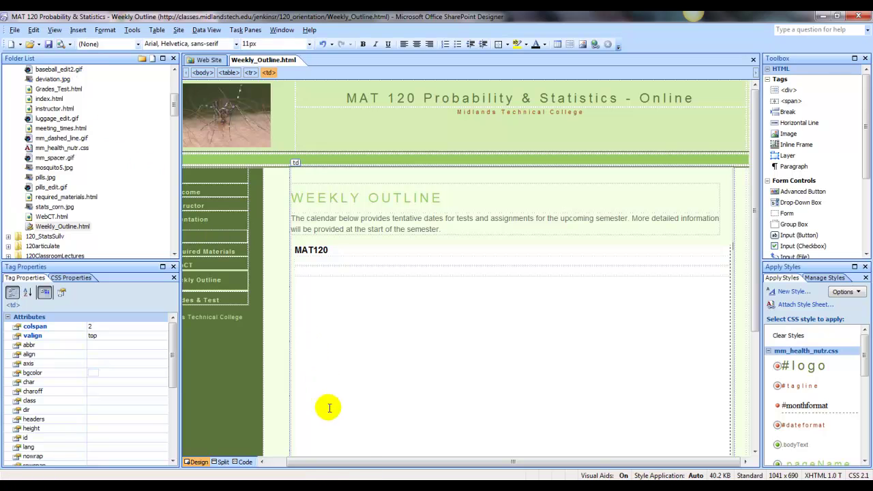
Switch to the published MAT 120 Weekly Outline page in Chrome and advance its embedded calendar to June 2011
mouse_move(351, 485)
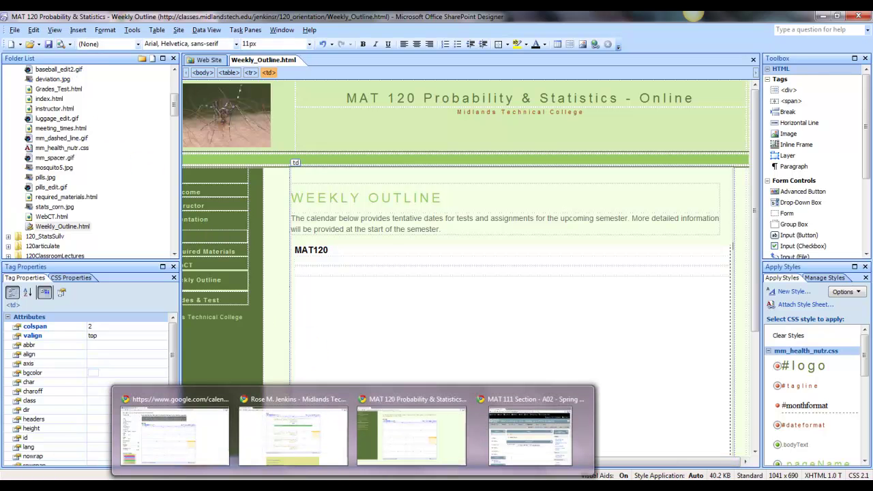
left_click(412, 437)
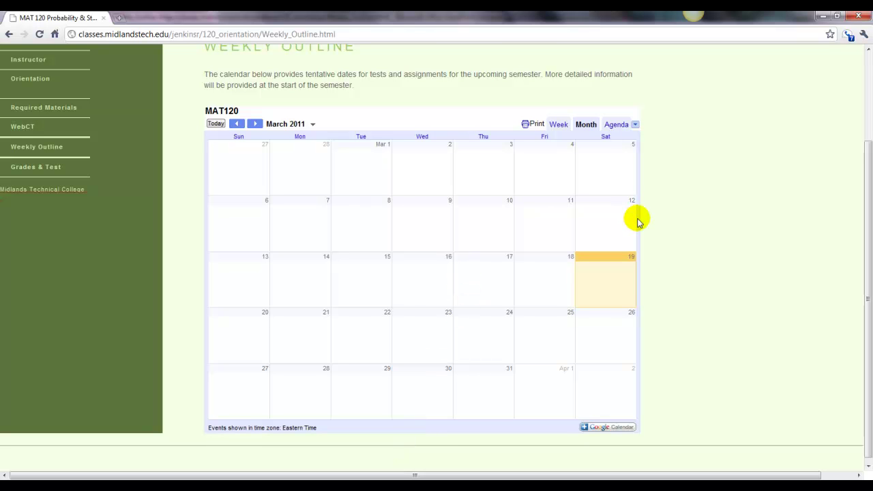
left_click(255, 124)
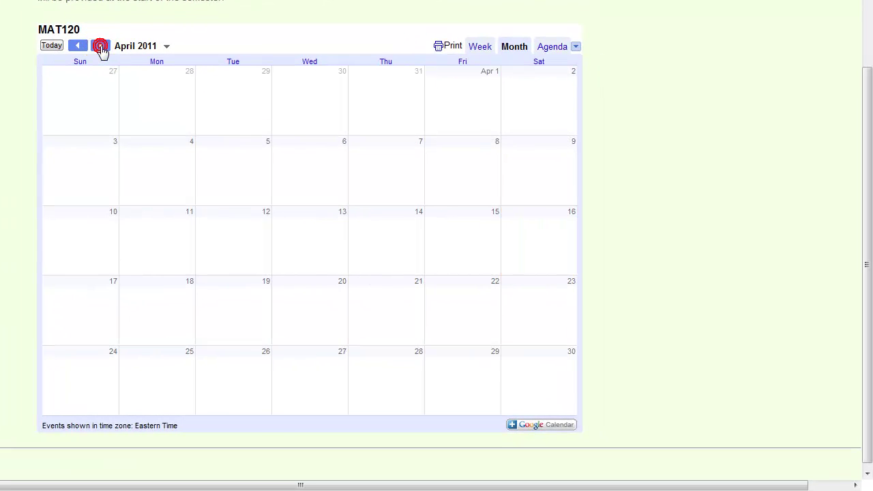
left_click(101, 47)
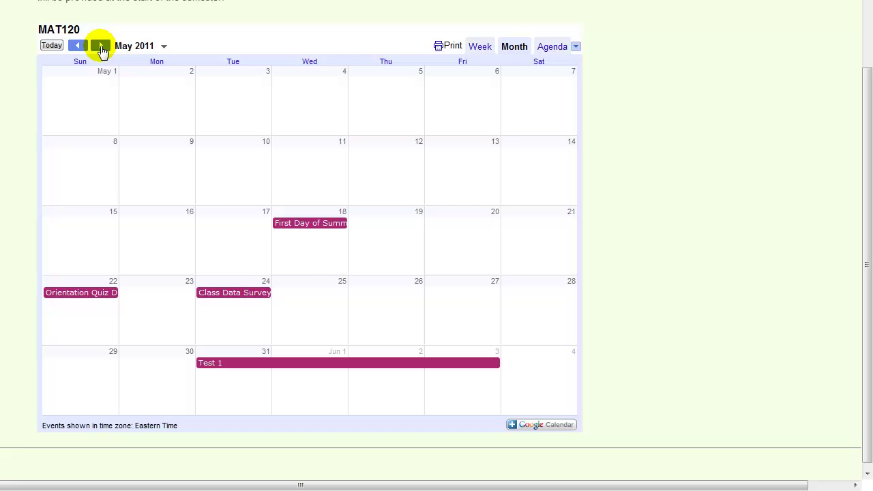
left_click(101, 47)
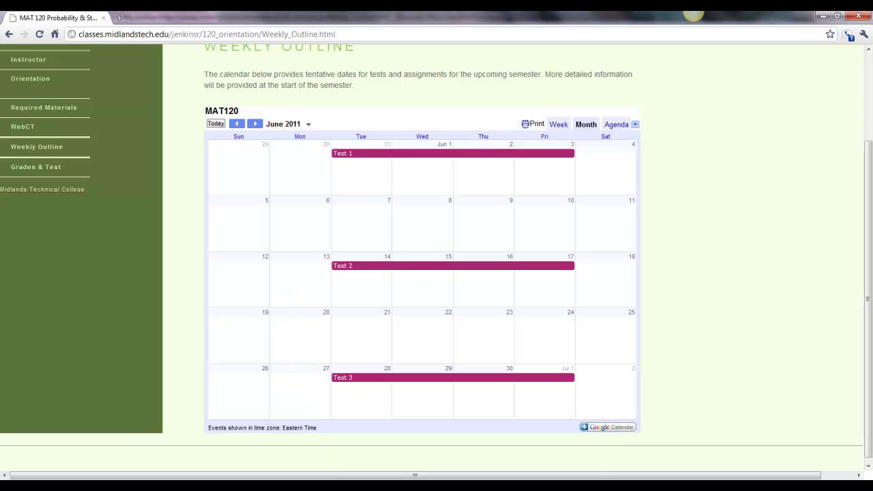
View the instructor's homepage with the embedded MTC calendar, and switch to the MAT 111 Section - A02 course page
mouse_move(352, 486)
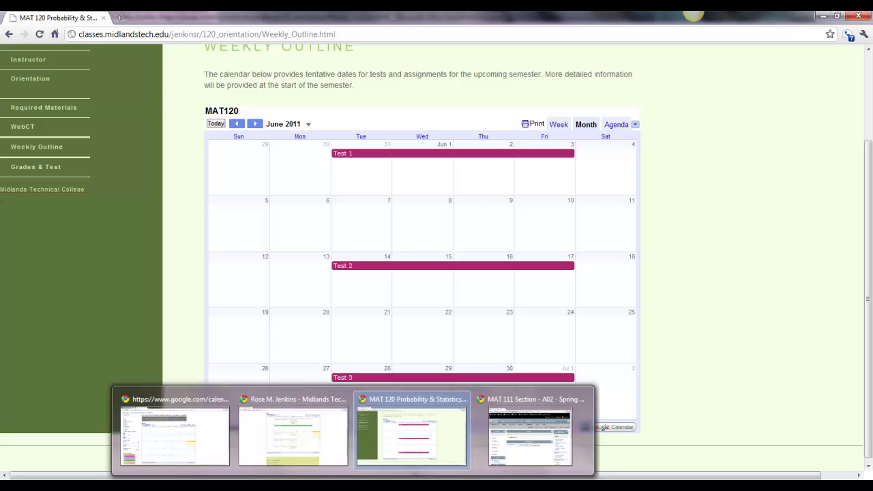
left_click(296, 450)
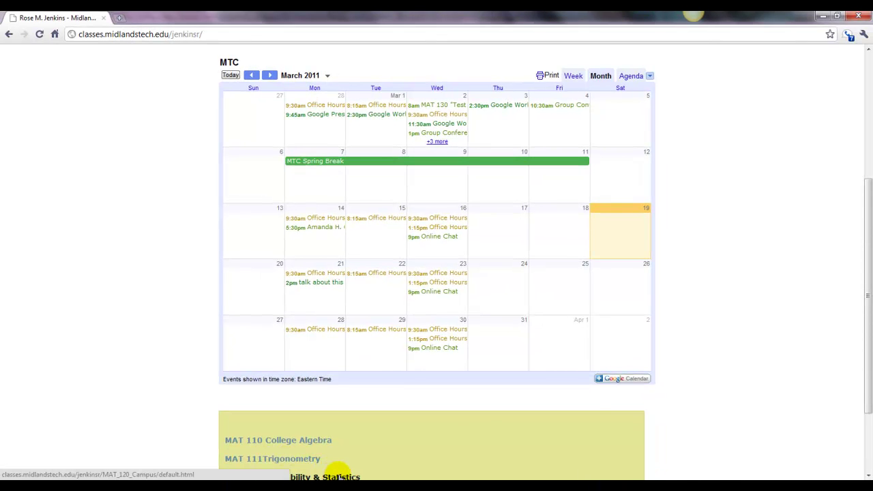
mouse_move(353, 486)
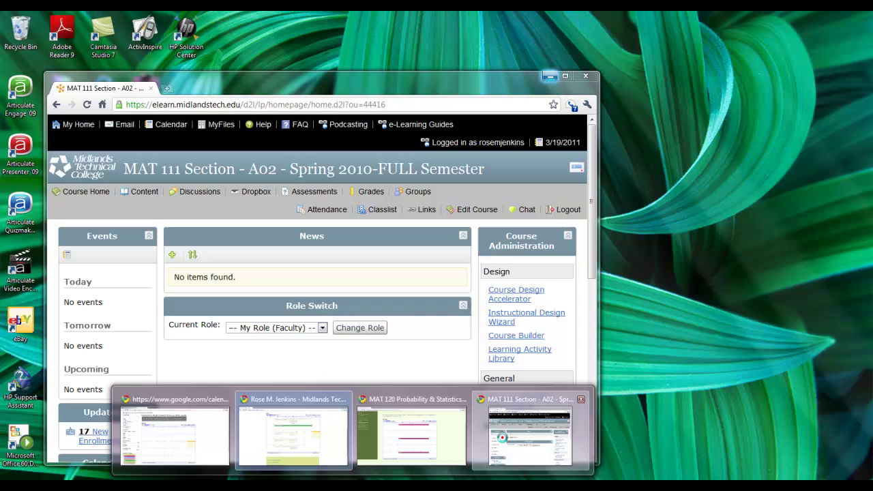
left_click(502, 438)
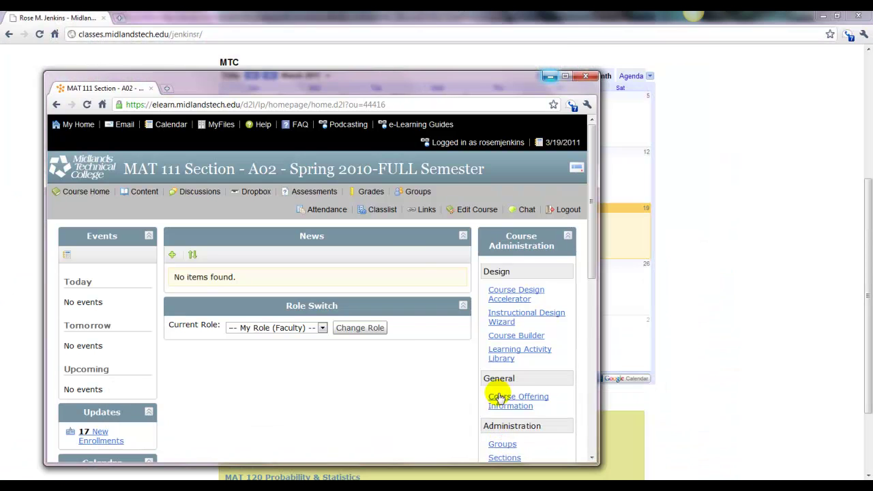
Maximize the MAT 111 course window and start a new news item with the headline "Course Calendar"
left_click(566, 76)
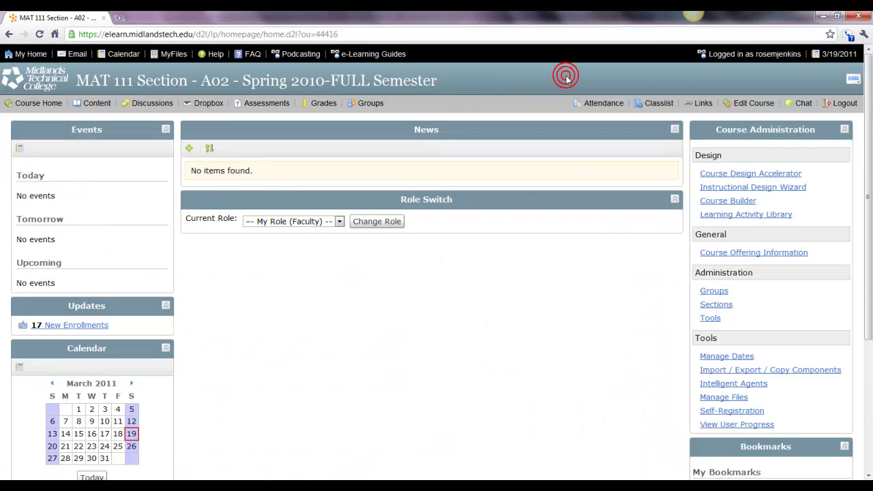
left_click(189, 150)
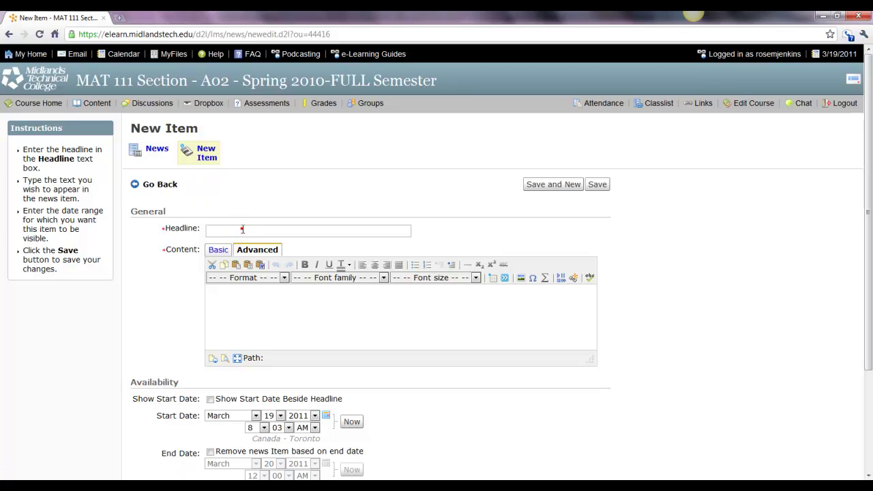
left_click(242, 230)
type("Course")
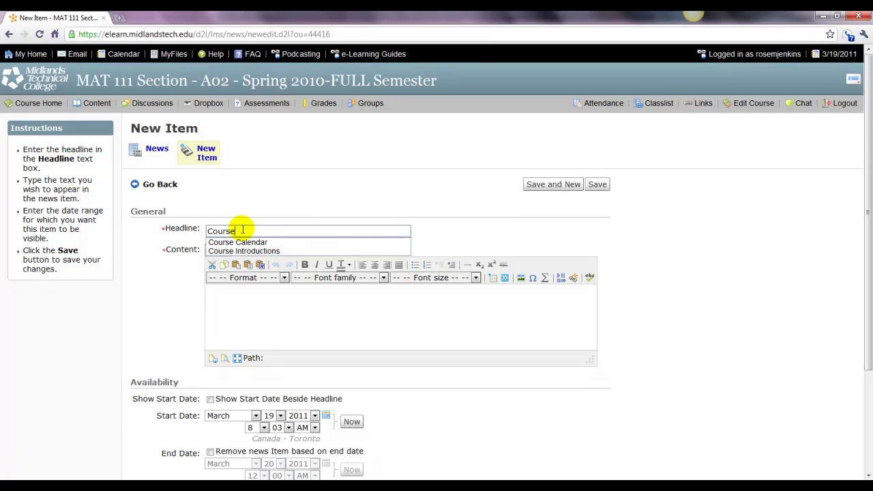
type(" Calendar")
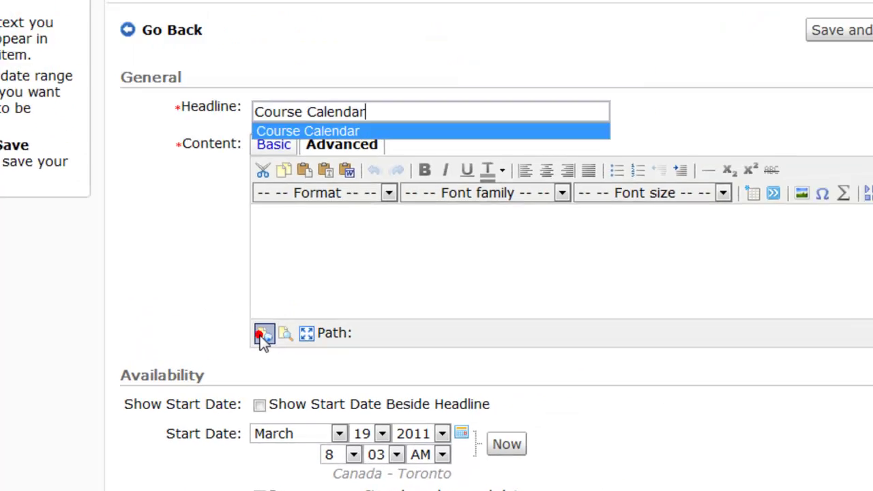
Paste the copied calendar iframe embed code into the news item's HTML source, update the content, and save the item
left_click(341, 270)
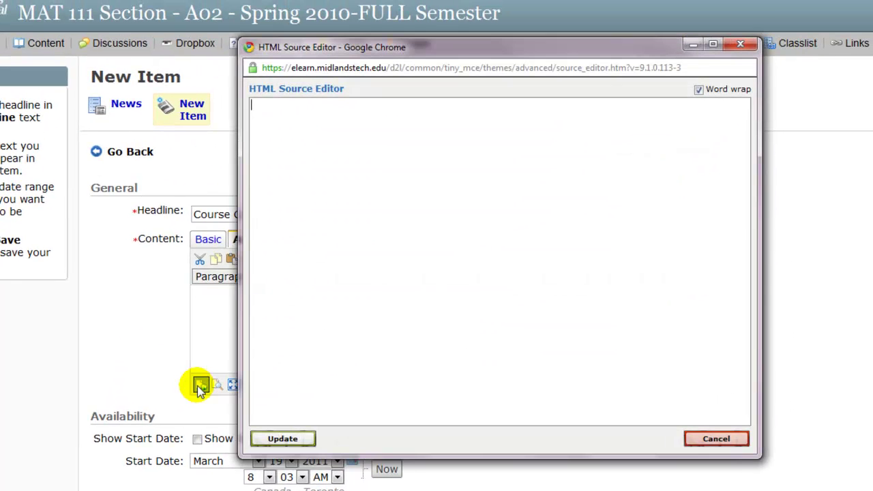
left_click(328, 259)
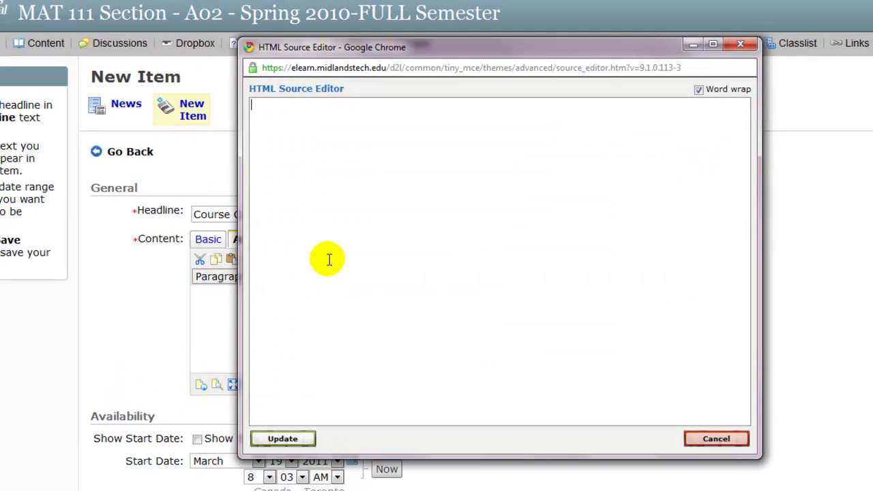
key("ctrl+v")
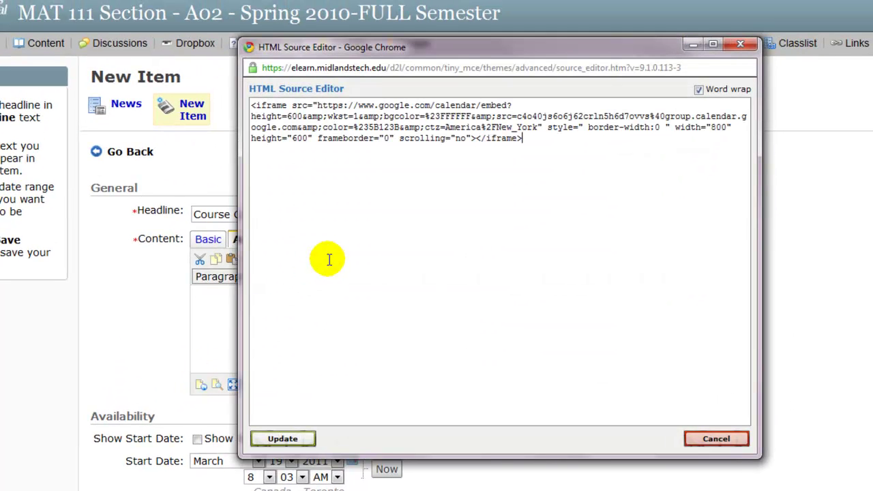
left_click(304, 440)
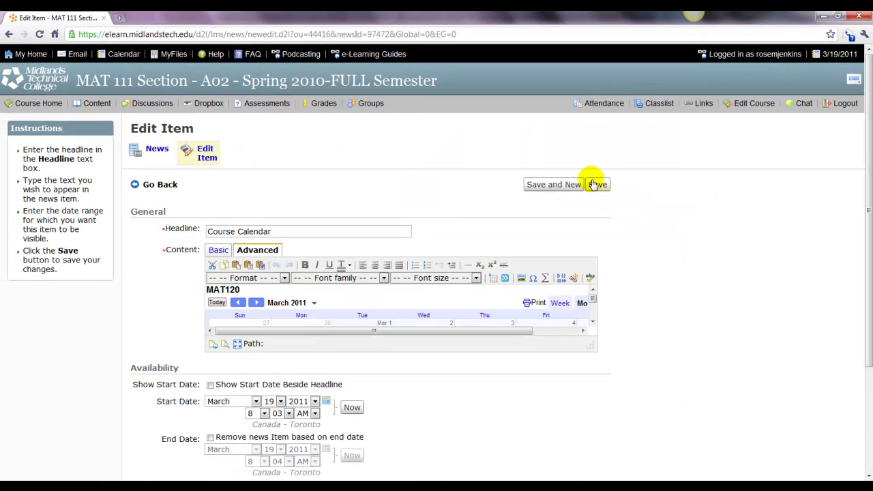
left_click(598, 184)
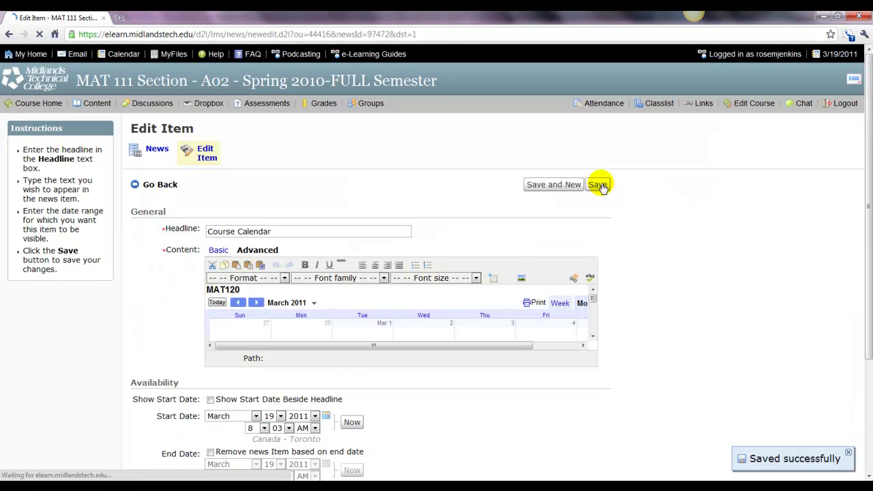
View the course's News list, advance the embedded MAT120 calendar to May 2011, and examine that month's events
left_click(160, 150)
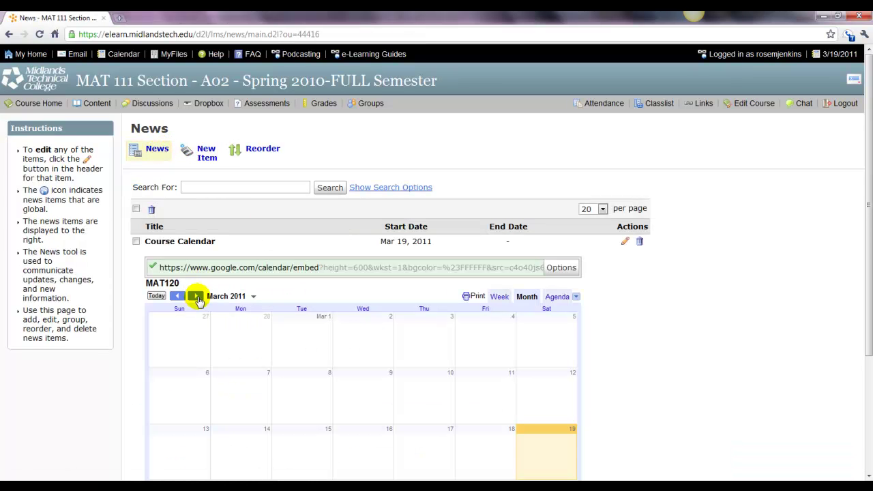
left_click(195, 296)
left_click(195, 296)
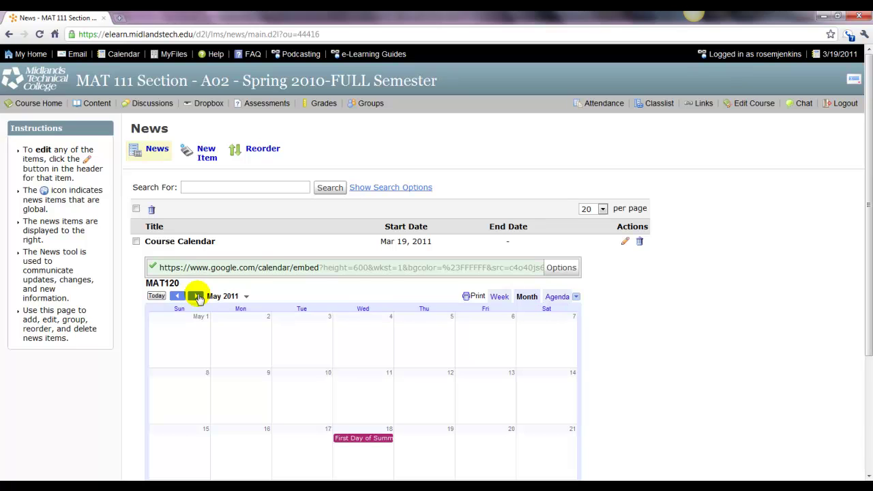
scroll(628, 305, "down", 3)
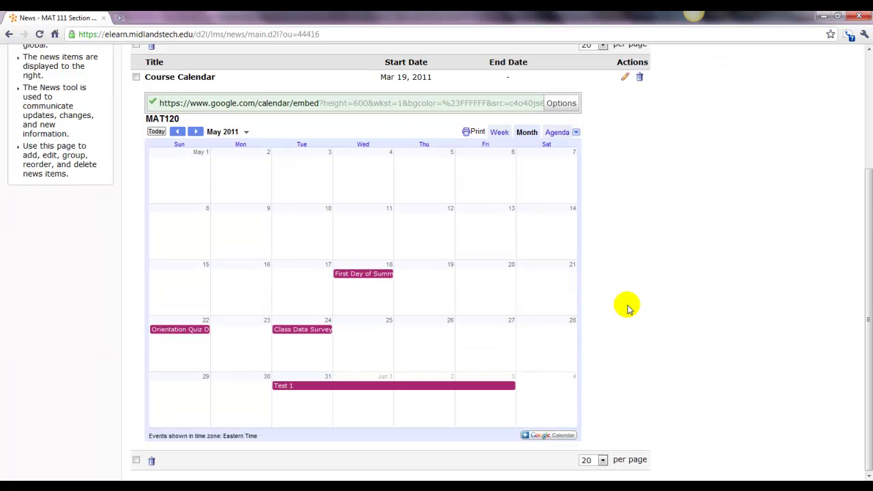